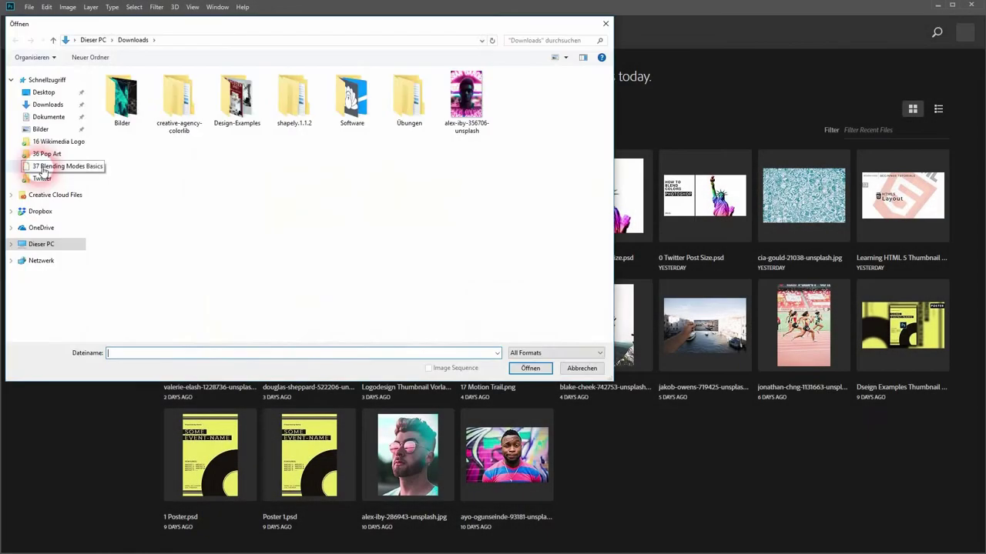
Open the alex-iby portrait, rename Background to 'img', and duplicate it as 'radial blur'
{"action": "double_click", "coordinate": [484, 90]}
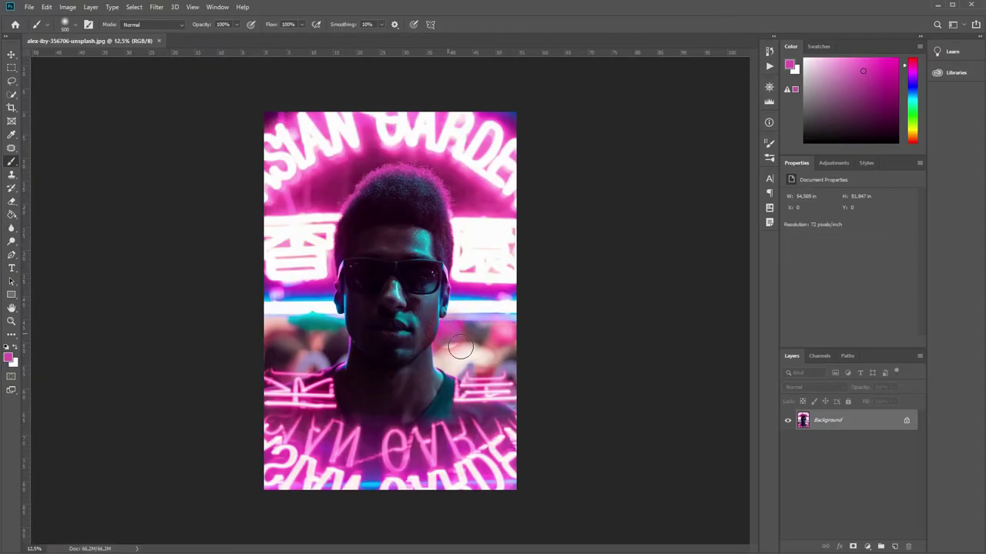
{"action": "left_click", "coordinate": [821, 447]}
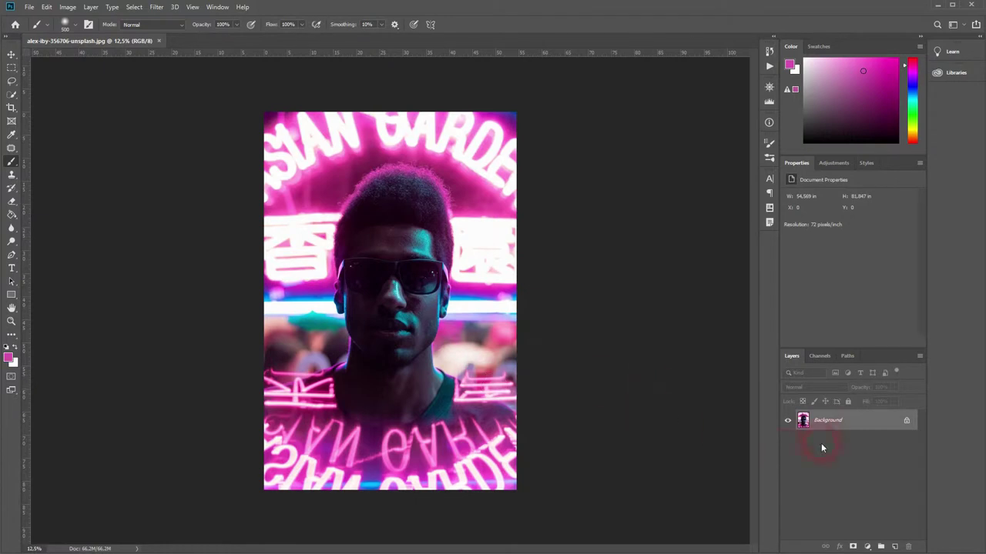
{"action": "double_click", "coordinate": [830, 423]}
{"action": "type", "text": "img"}
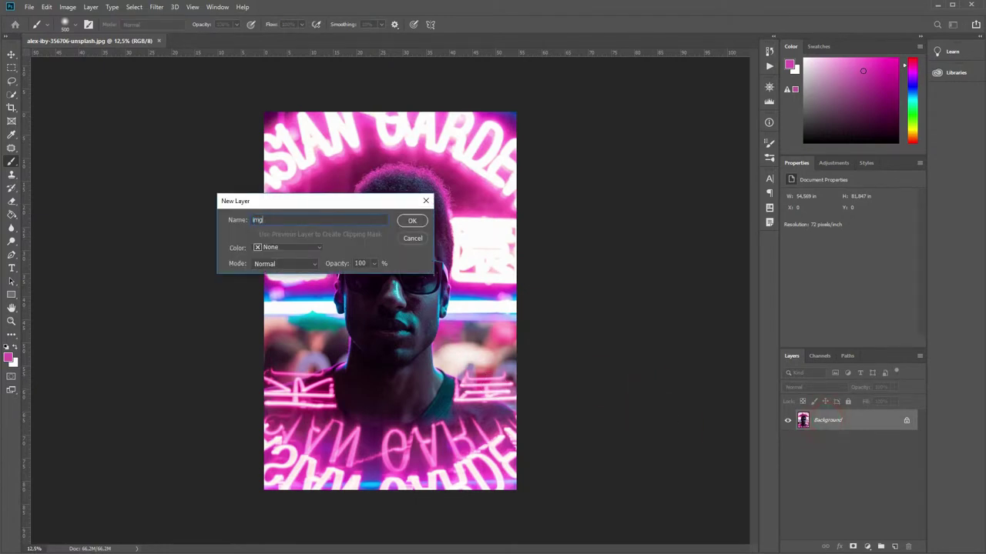
{"action": "key", "text": "Return"}
{"action": "key", "text": "ctrl+j"}
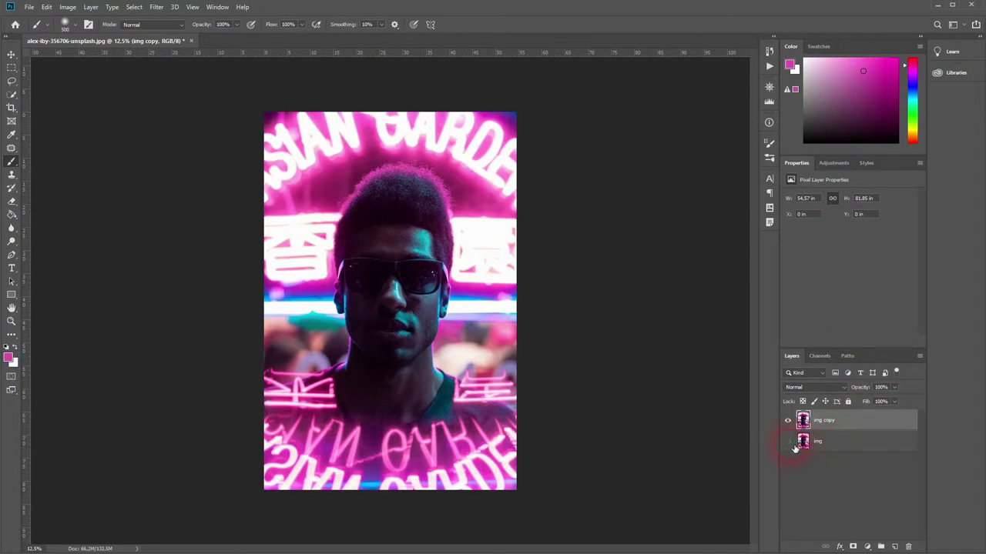
{"action": "left_click", "coordinate": [828, 425]}
Apply a Spin radial blur at amount 14 to the radial blur layer, then undo it
{"action": "key", "text": "ctrl+j"}
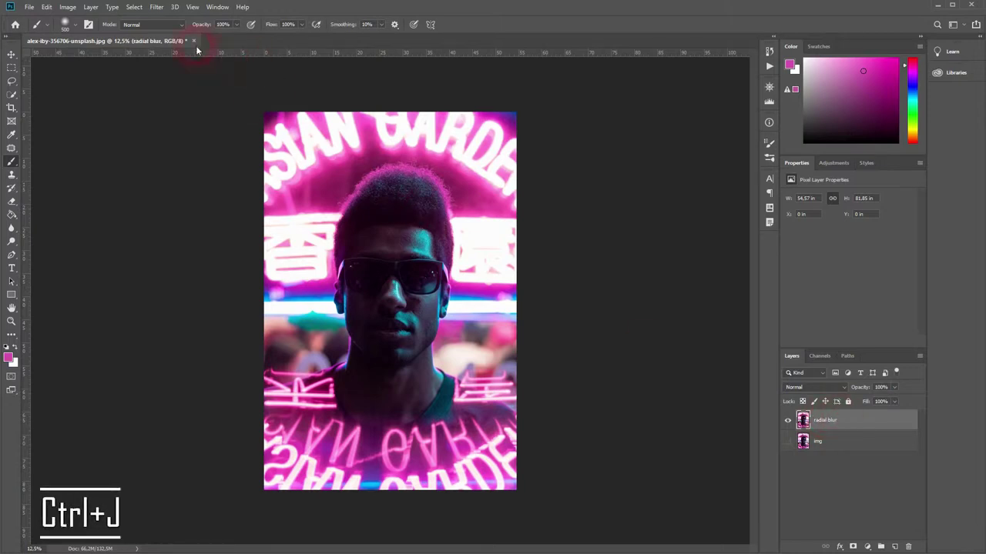
{"action": "left_click", "coordinate": [157, 7]}
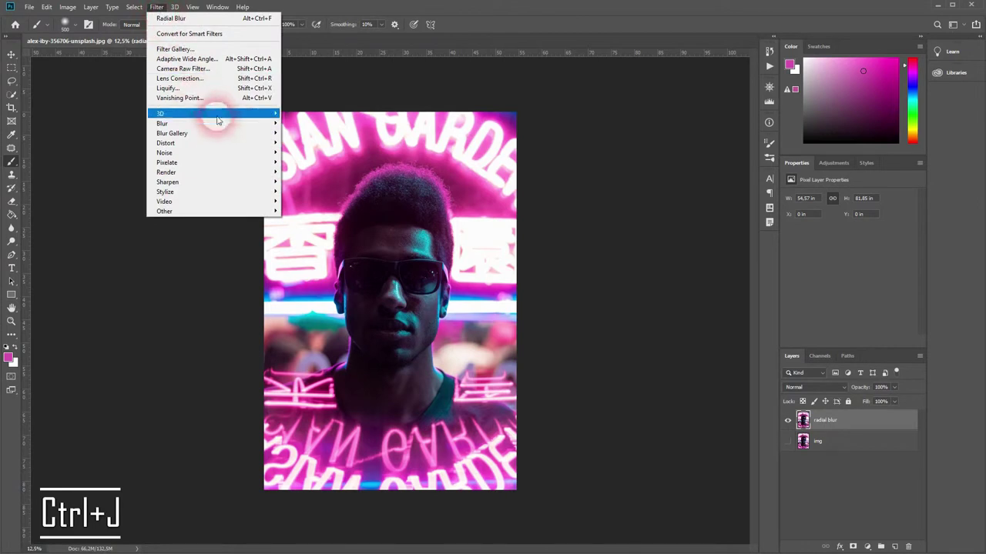
{"action": "mouse_move", "coordinate": [224, 124]}
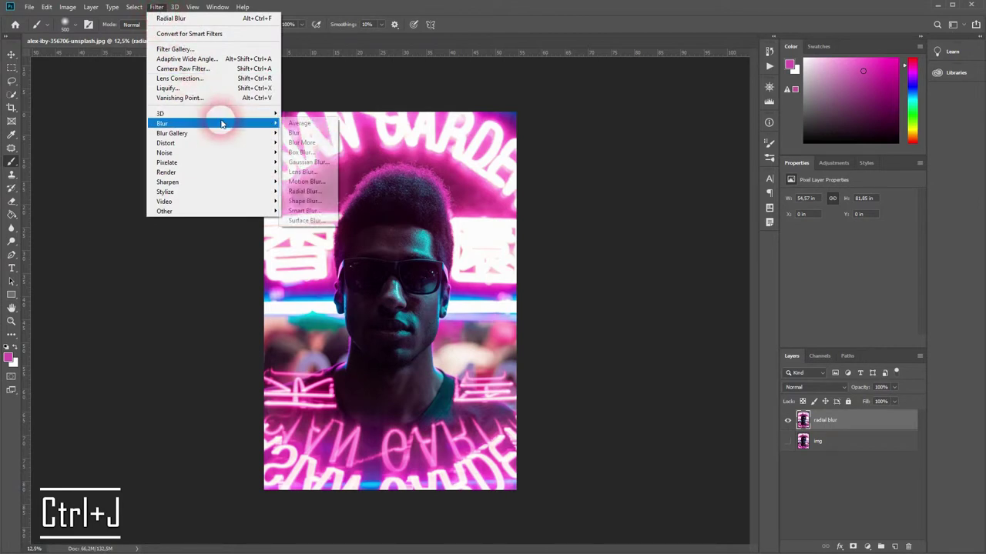
{"action": "left_click", "coordinate": [316, 192]}
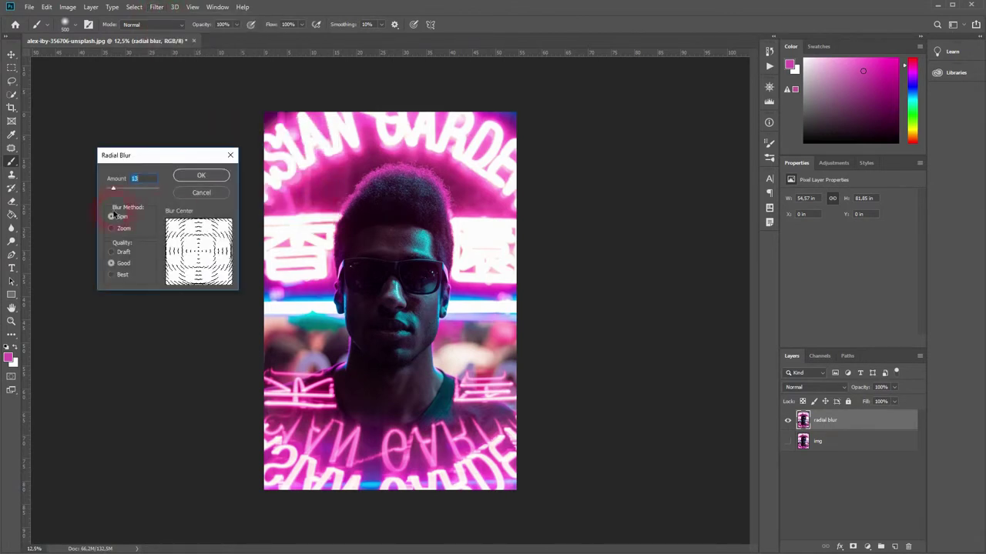
{"action": "left_click", "coordinate": [114, 216]}
{"action": "left_click_drag", "start_coordinate": [113, 191], "coordinate": [114, 191]}
{"action": "left_click", "coordinate": [205, 176]}
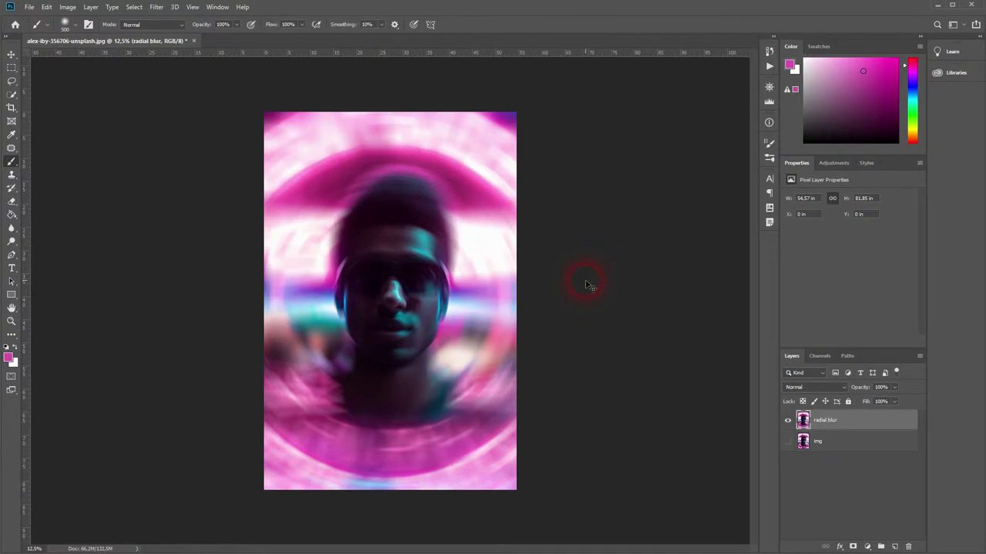
{"action": "key", "text": "ctrl+z"}
Apply a spin radial blur at amount 10, then undo it again
{"action": "left_click", "coordinate": [156, 7]}
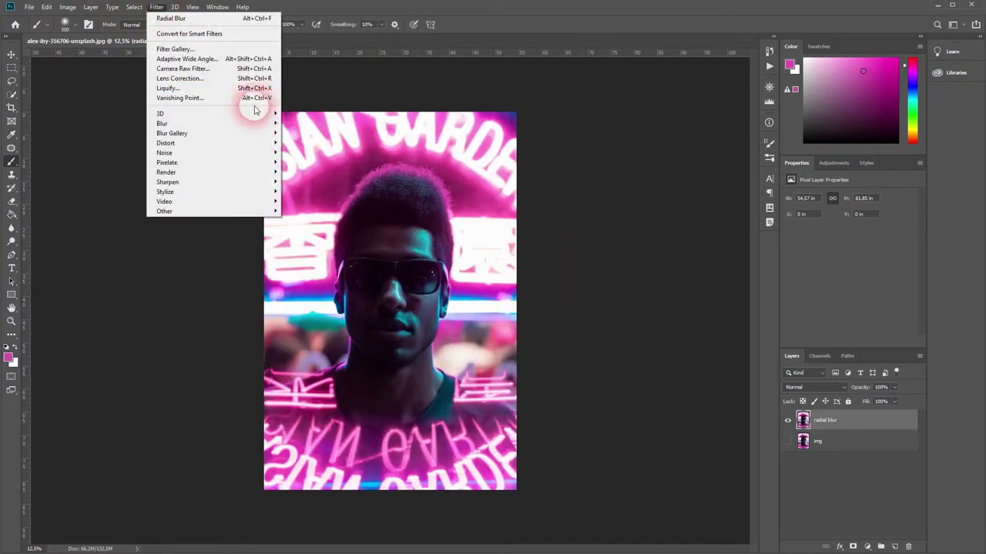
{"action": "mouse_move", "coordinate": [259, 123]}
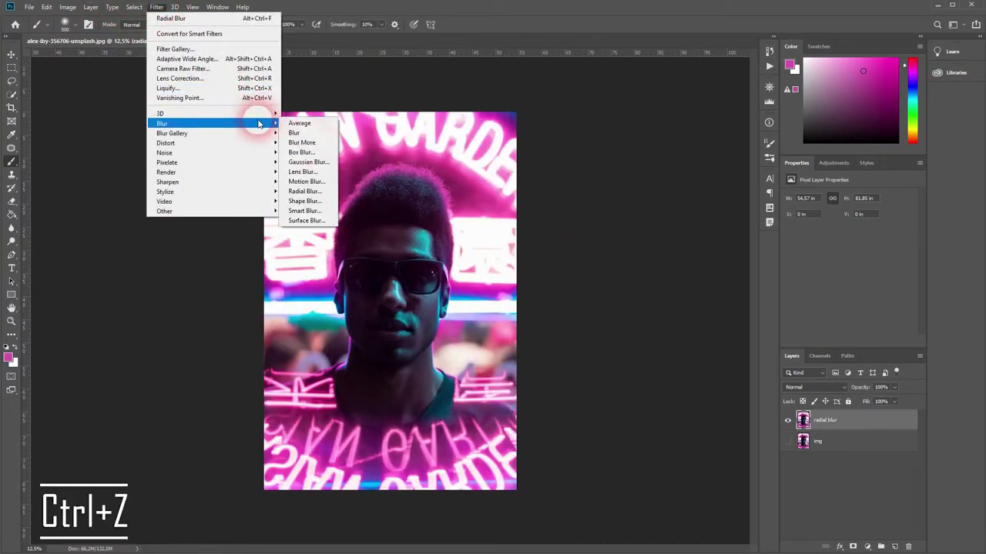
{"action": "left_click", "coordinate": [309, 191]}
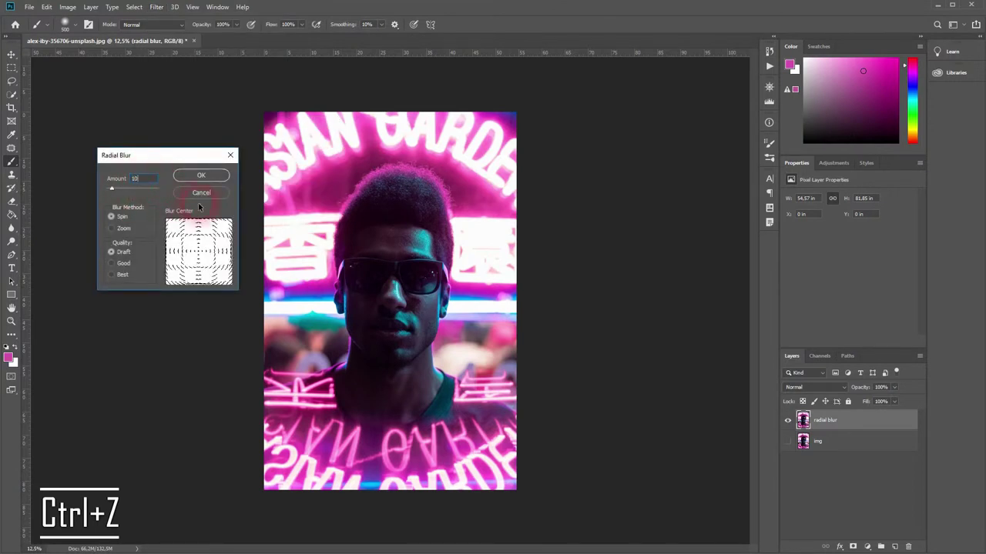
{"action": "left_click", "coordinate": [199, 177]}
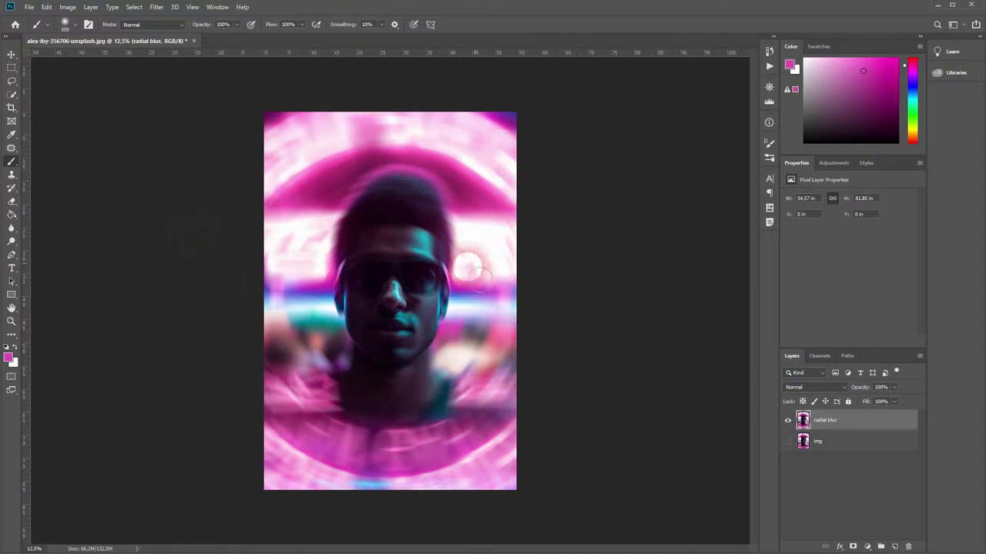
{"action": "left_click", "coordinate": [219, 101]}
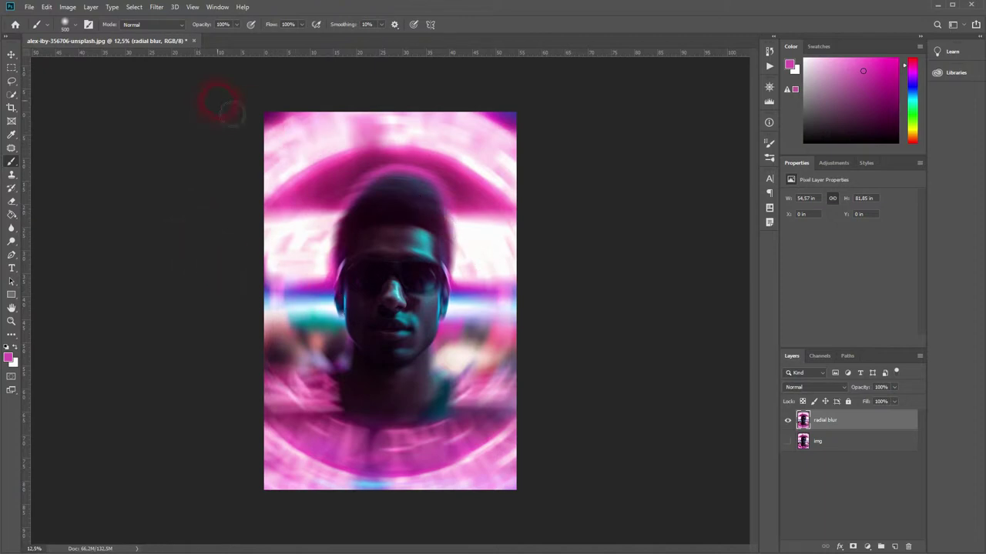
{"action": "key", "text": "ctrl+z"}
Reapply the spin radial blur at amount 10 with Good quality
{"action": "left_click", "coordinate": [156, 7]}
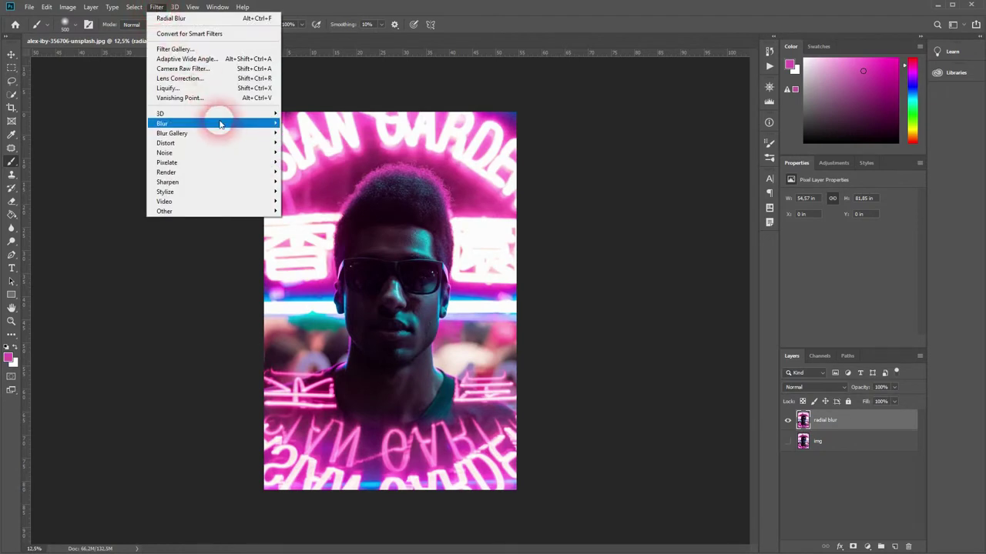
{"action": "mouse_move", "coordinate": [220, 124]}
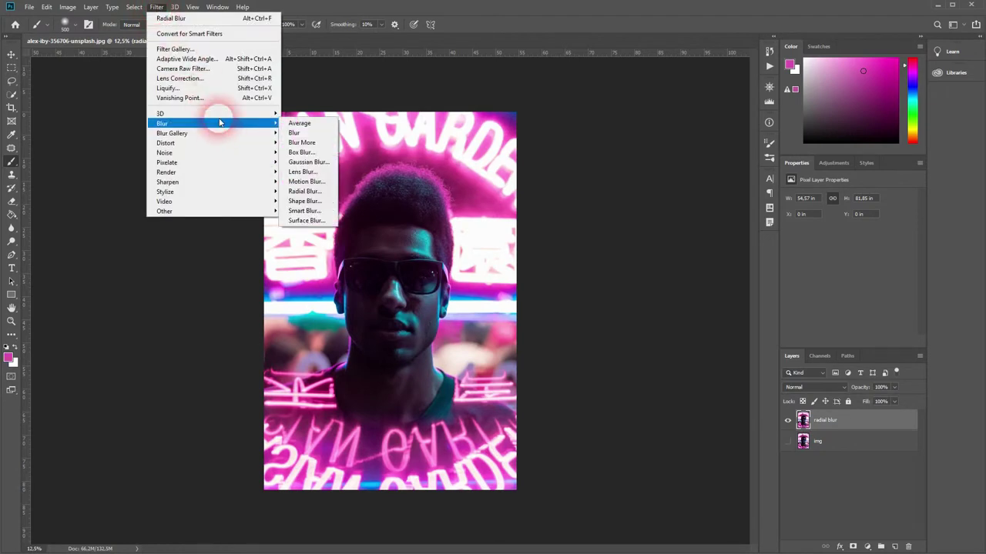
{"action": "left_click", "coordinate": [303, 191]}
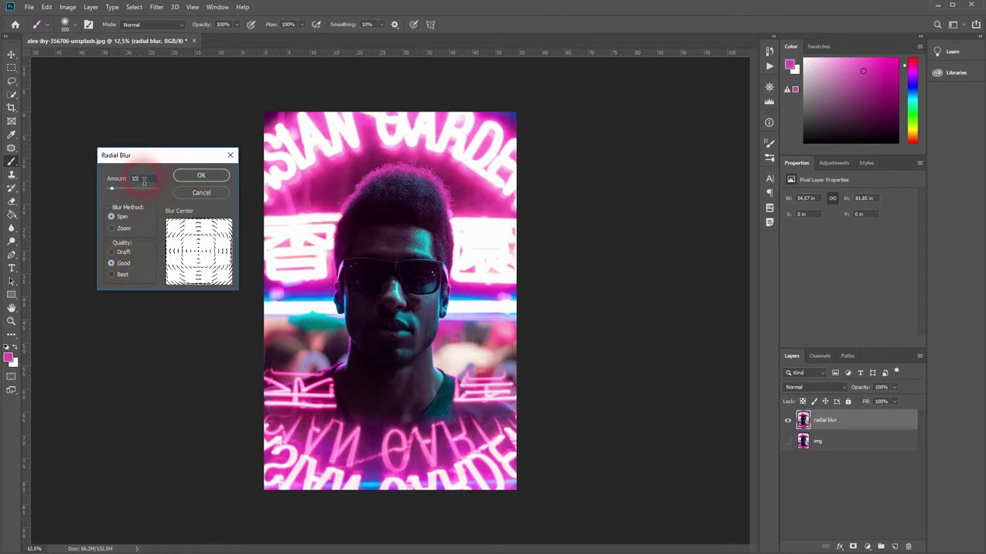
{"action": "left_click", "coordinate": [202, 176]}
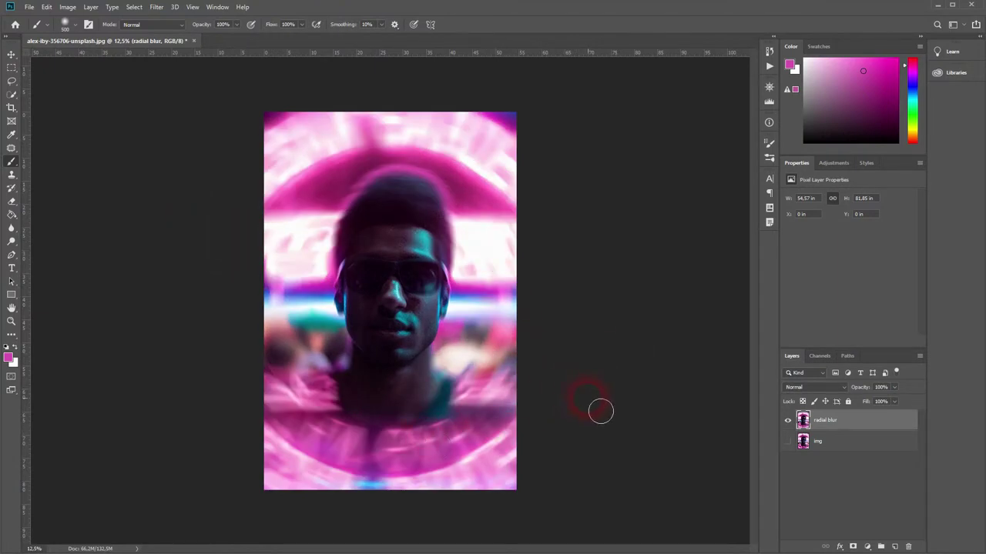
Crop in the top and bottom edges so the canvas is about 62.74 in high
{"action": "right_click", "coordinate": [13, 107]}
{"action": "left_click", "coordinate": [56, 106]}
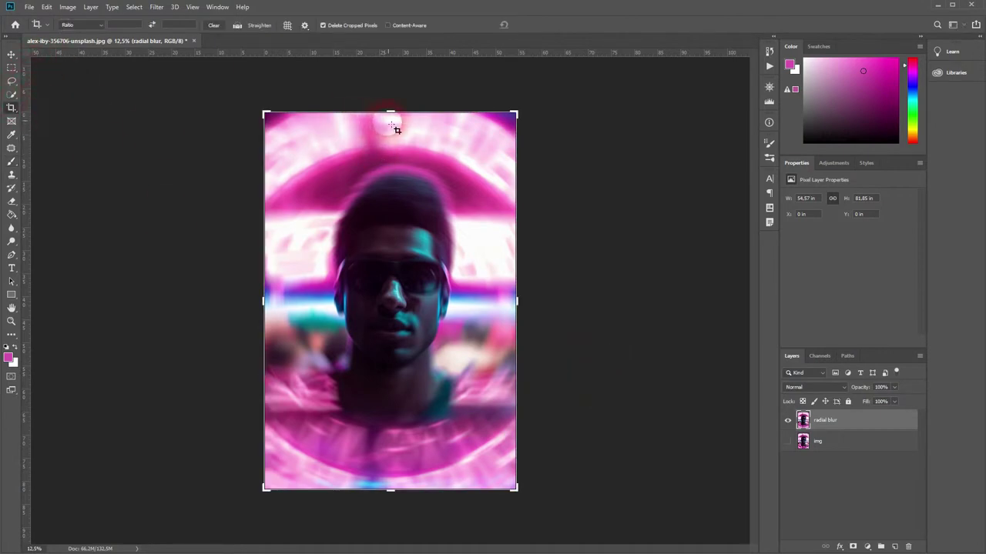
{"action": "left_click_drag", "start_coordinate": [391, 490], "coordinate": [402, 466]}
{"action": "left_click_drag", "start_coordinate": [395, 137], "coordinate": [404, 158]}
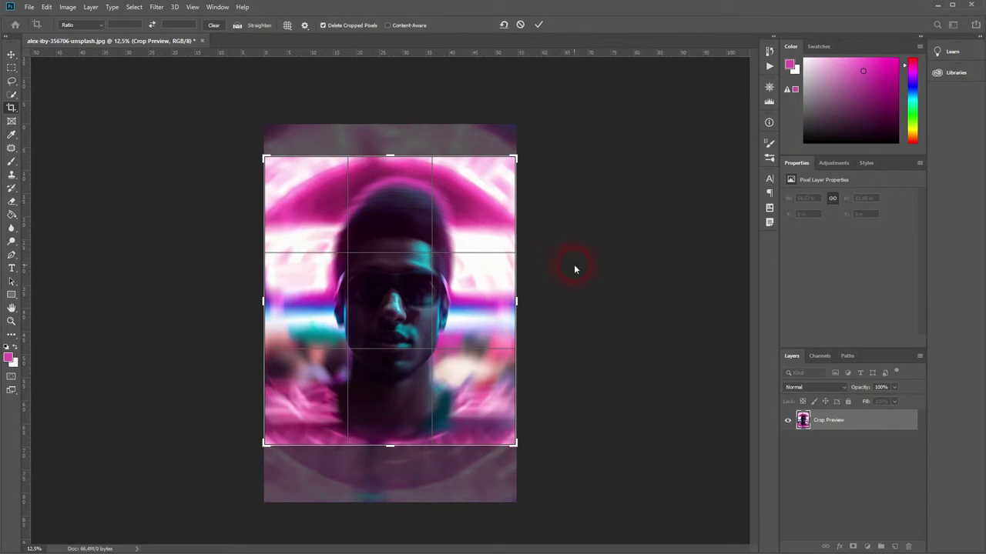
{"action": "key", "text": "Return"}
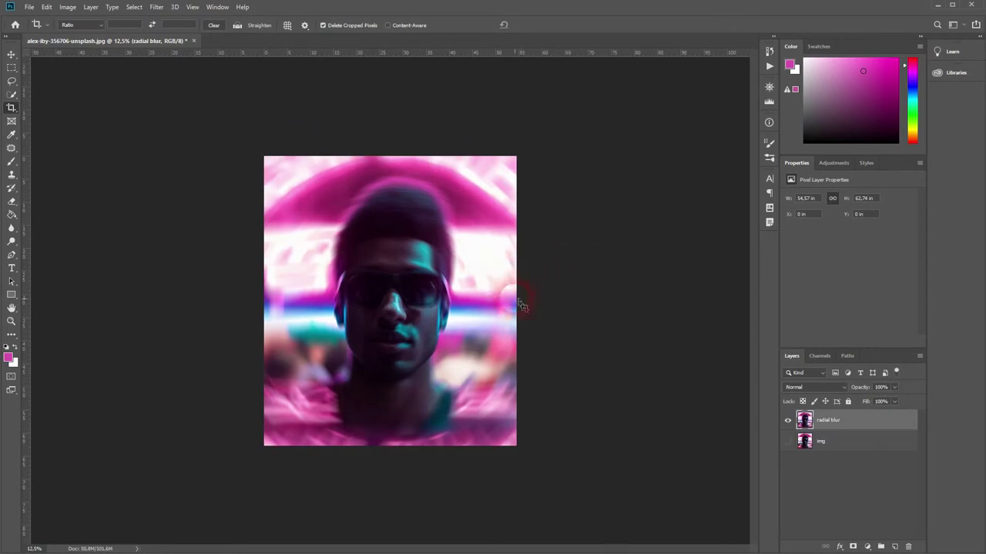
Add a new empty Layer 1 and set the foreground colour to a pink sampled from the photo
{"action": "left_click", "coordinate": [12, 56]}
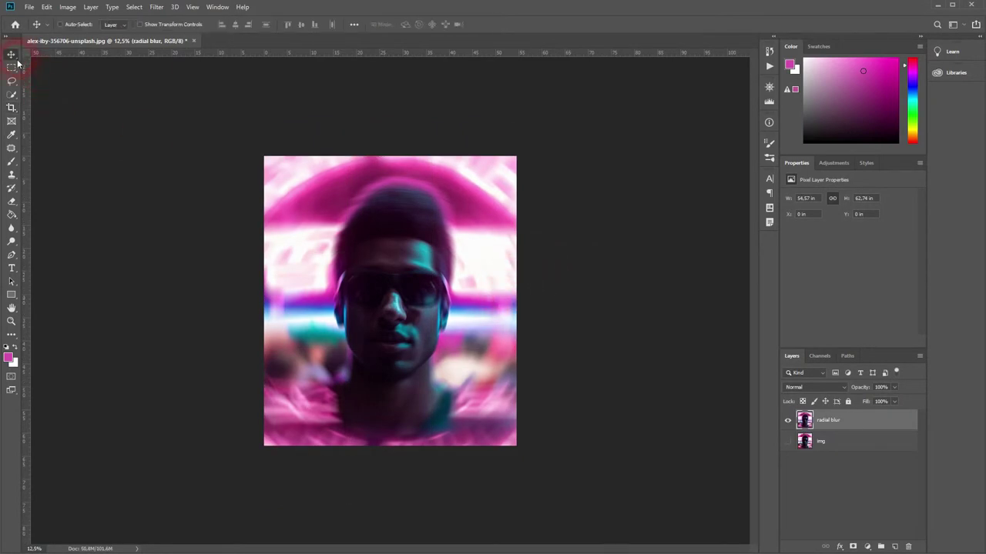
{"action": "left_click", "coordinate": [894, 546]}
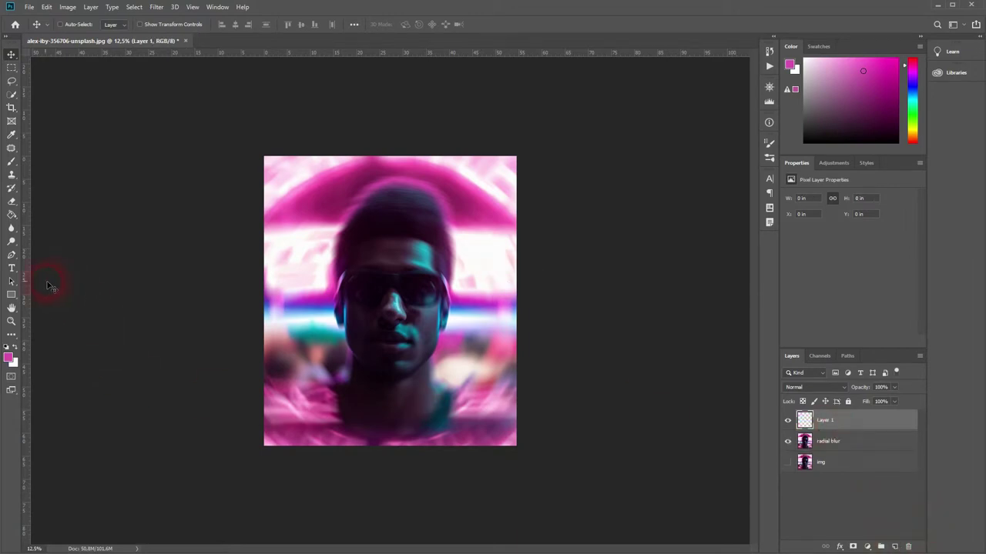
{"action": "left_click", "coordinate": [12, 214]}
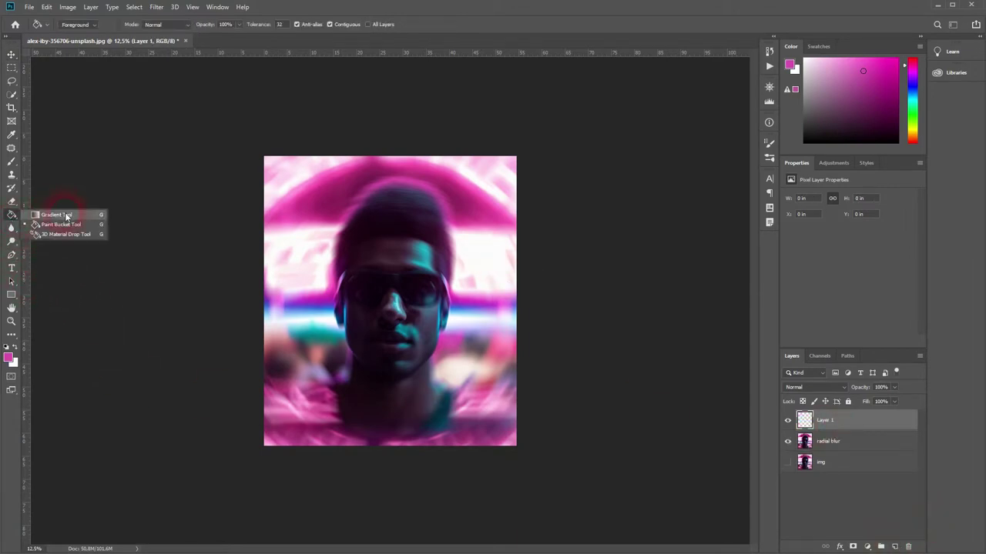
{"action": "left_click", "coordinate": [66, 224]}
{"action": "left_click", "coordinate": [9, 358]}
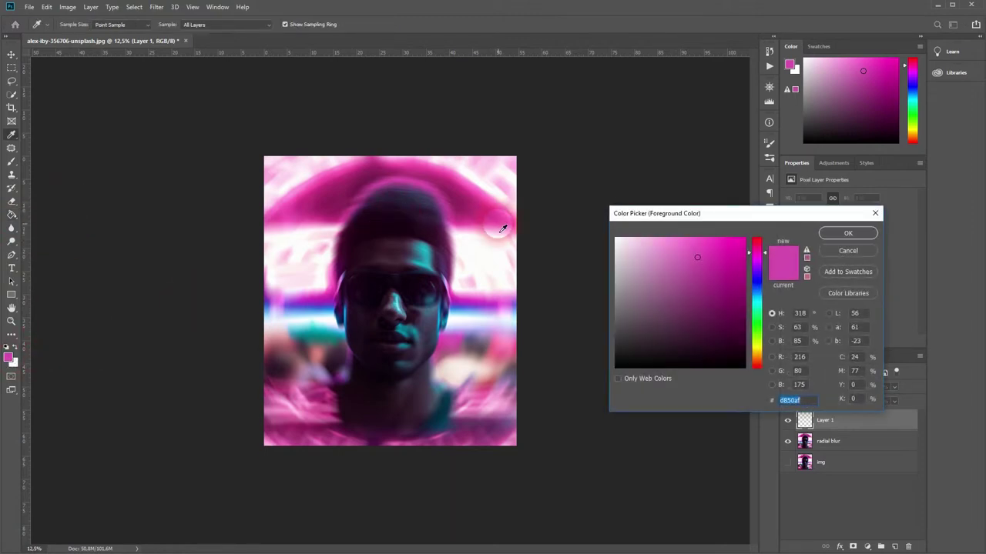
{"action": "left_click", "coordinate": [480, 211]}
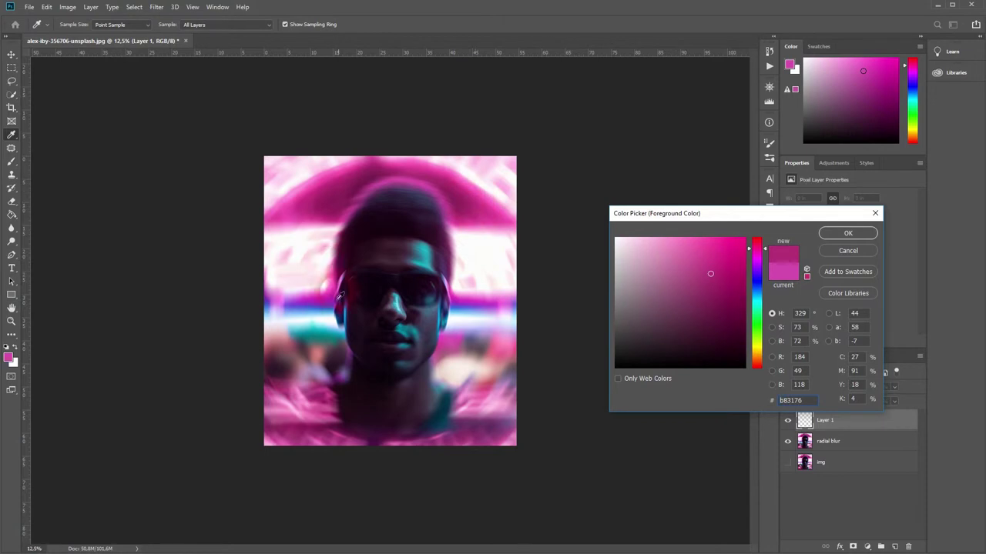
{"action": "left_click", "coordinate": [509, 222]}
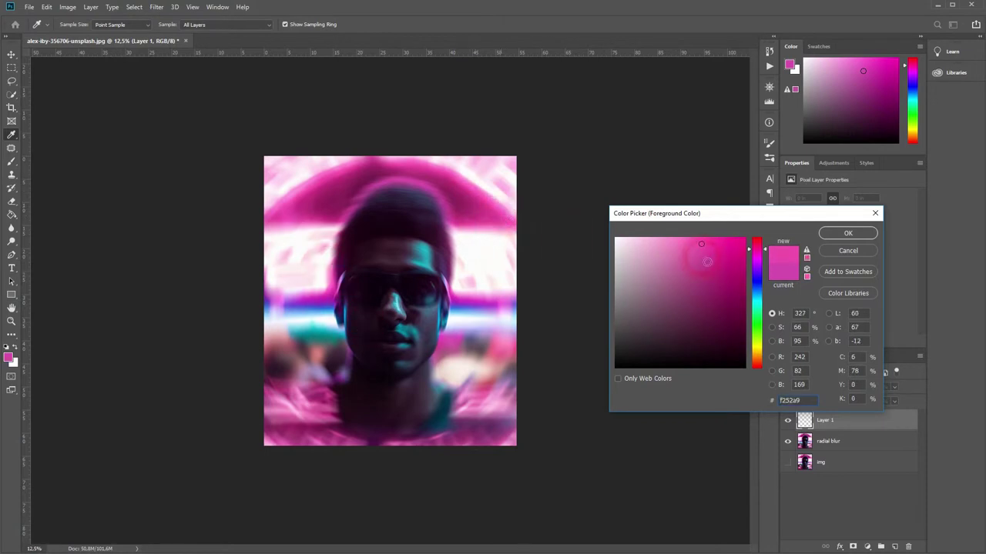
{"action": "left_click", "coordinate": [860, 233]}
{"action": "key", "text": "g"}
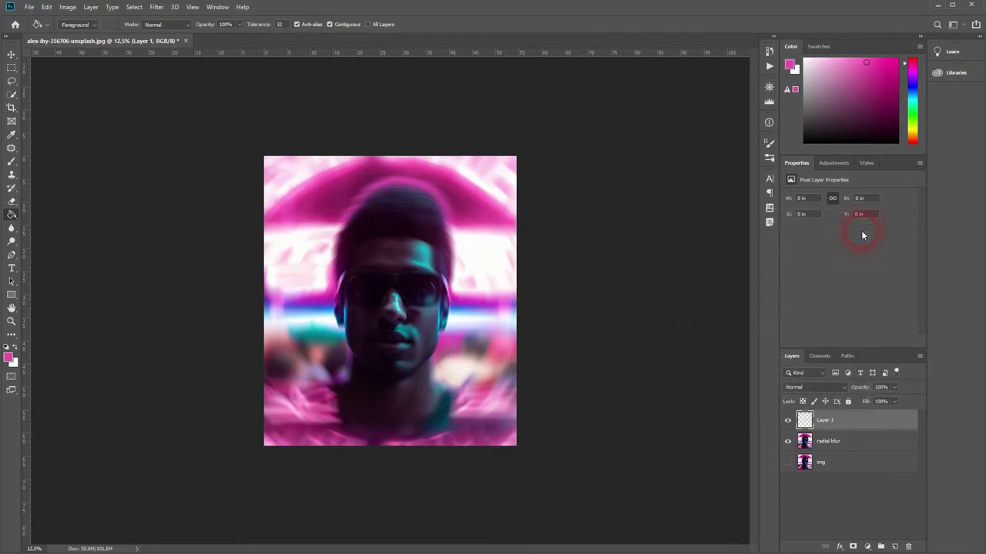
Fill Layer 1 with the pink and set its blend mode to Saturation
{"action": "left_click", "coordinate": [420, 336]}
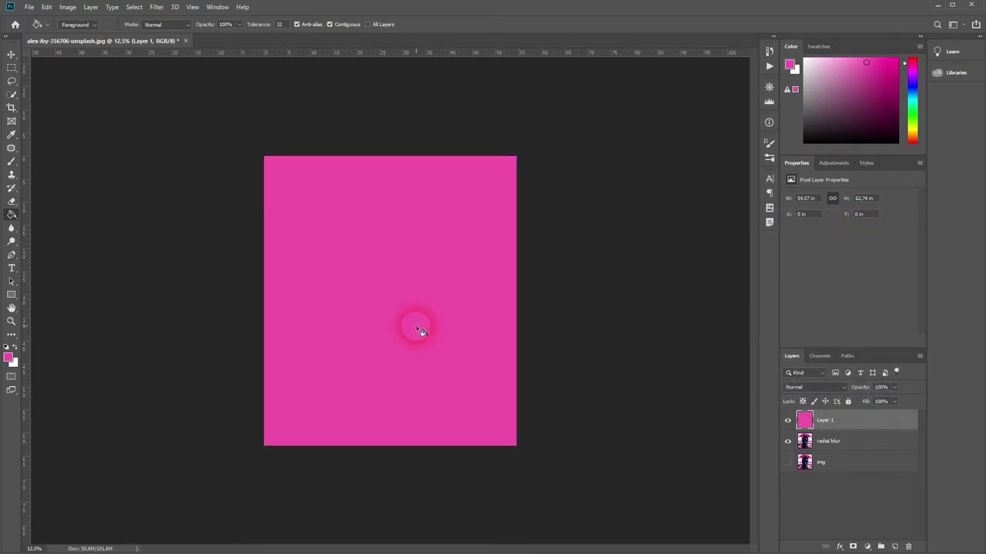
{"action": "left_click", "coordinate": [769, 420]}
{"action": "left_click", "coordinate": [835, 387]}
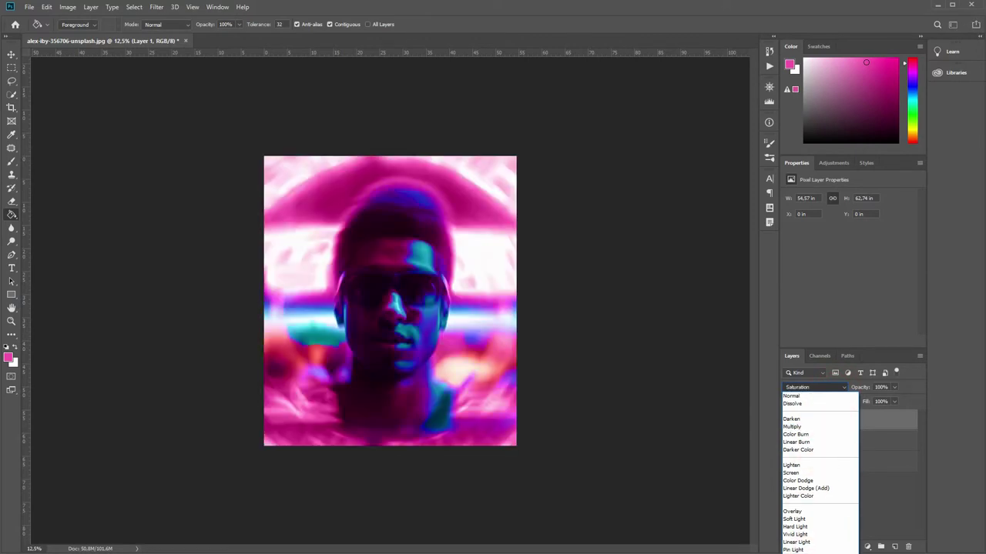
{"action": "key", "text": "Return"}
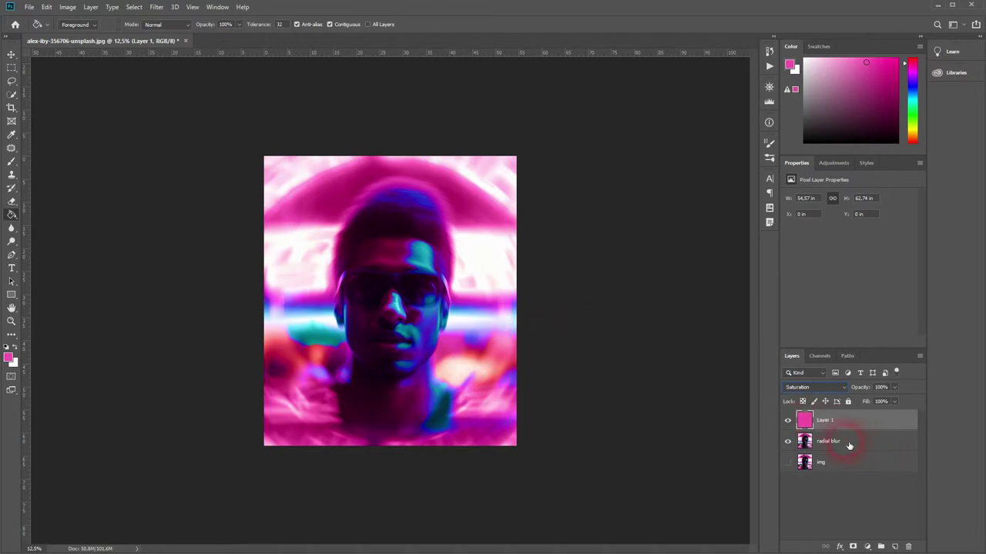
Hide Layer 1 and add a layer mask to the radial blur layer
{"action": "left_click", "coordinate": [788, 420]}
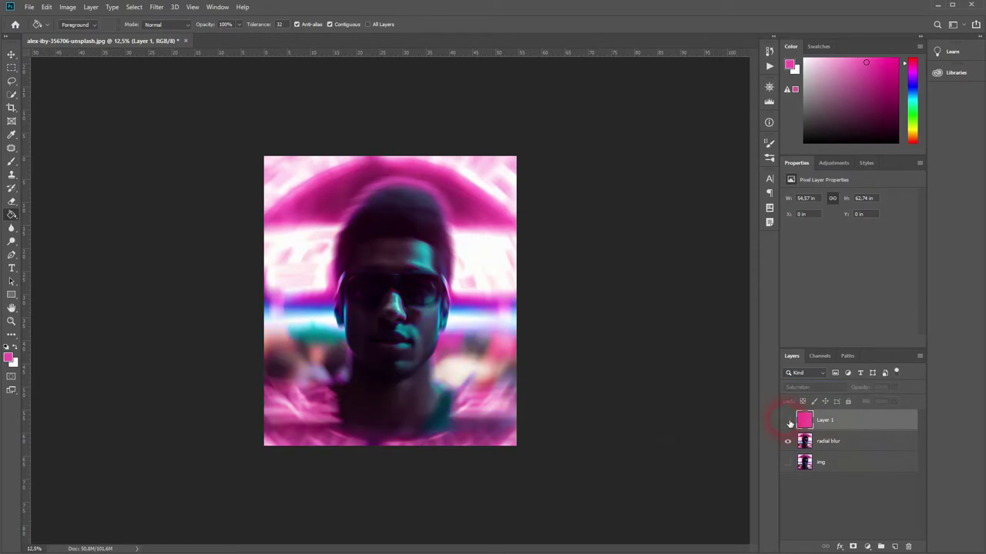
{"action": "left_click", "coordinate": [845, 442]}
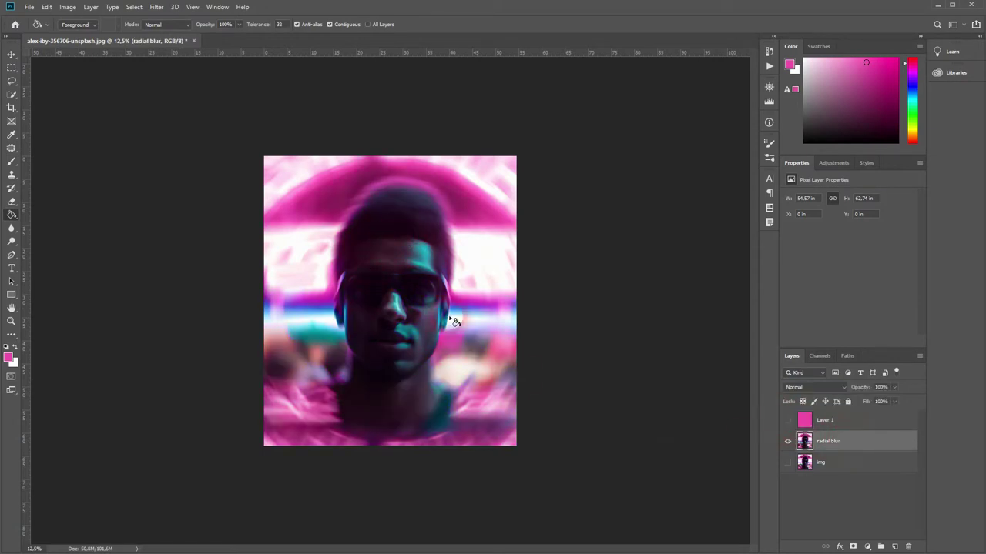
{"action": "left_click", "coordinate": [855, 547]}
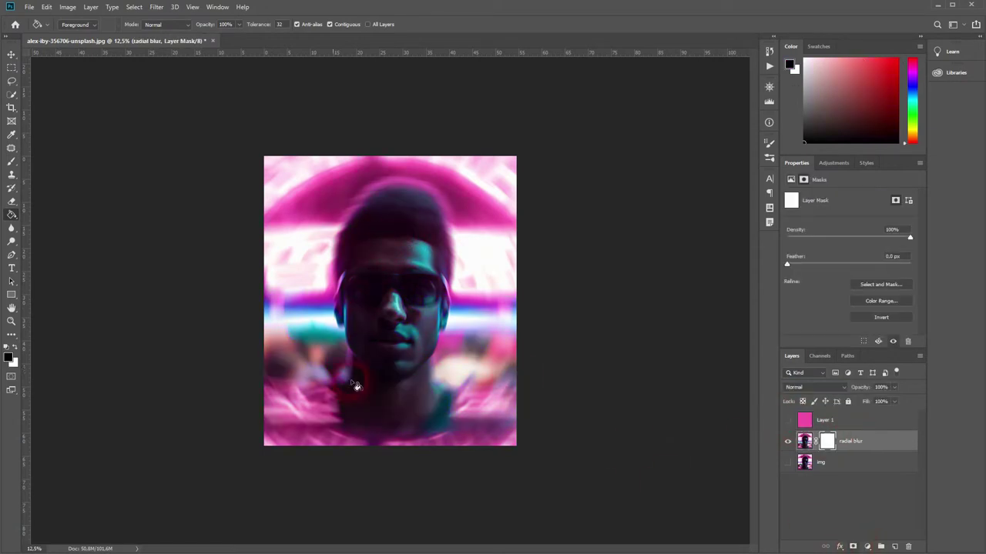
Brush black on the mask over the eye, mouth, chin and beard to reveal the sharp face
{"action": "right_click", "coordinate": [12, 168]}
{"action": "left_click", "coordinate": [49, 164]}
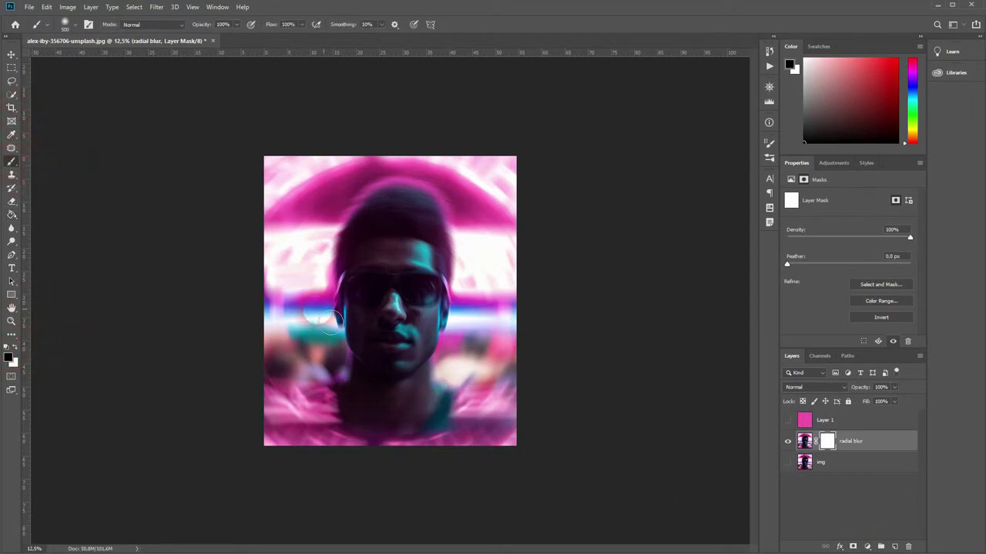
{"action": "left_click_drag", "start_coordinate": [415, 280], "coordinate": [421, 286]}
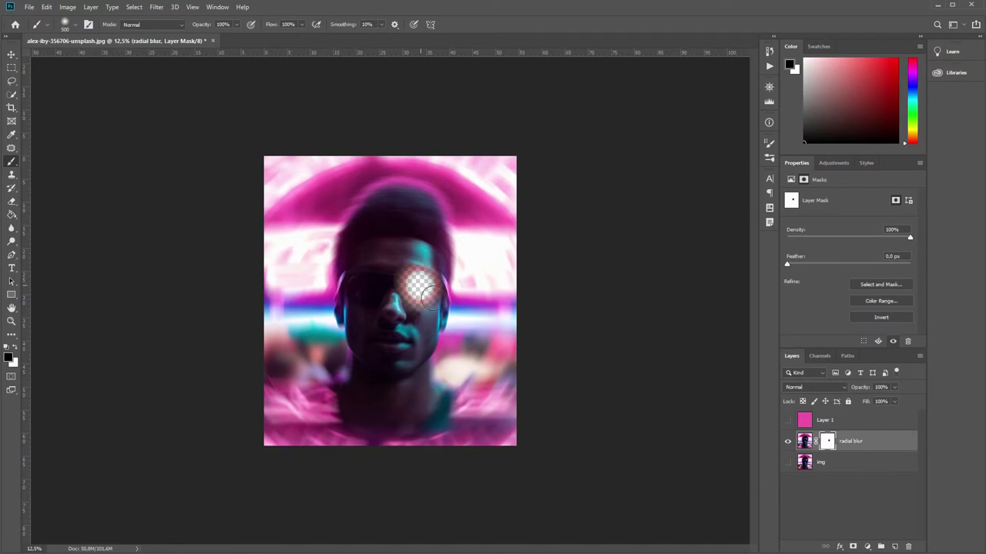
{"action": "key", "text": "ctrl+z"}
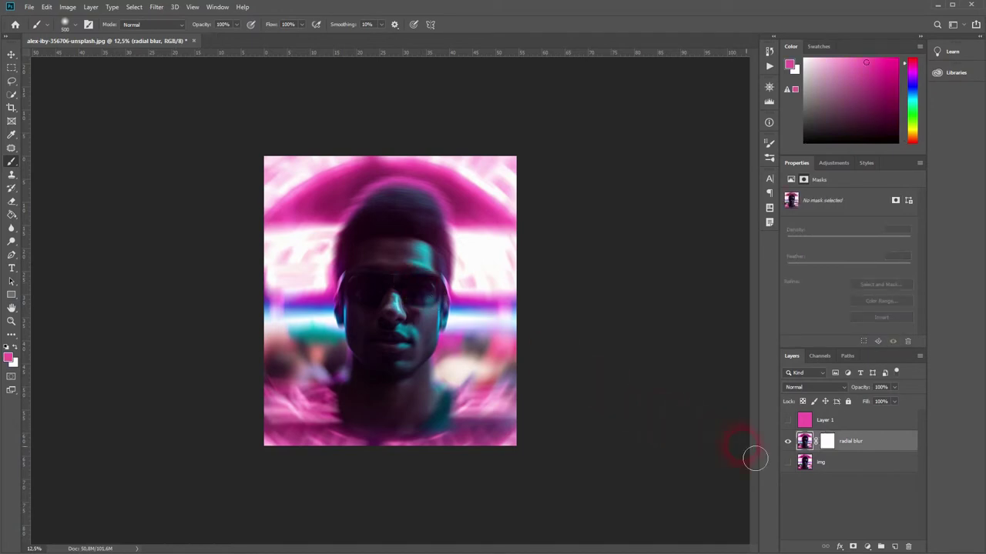
{"action": "mouse_move", "coordinate": [416, 309]}
{"action": "left_mouse_down"}
{"action": "mouse_move", "coordinate": [405, 292]}
{"action": "mouse_move", "coordinate": [428, 308]}
{"action": "left_mouse_up"}
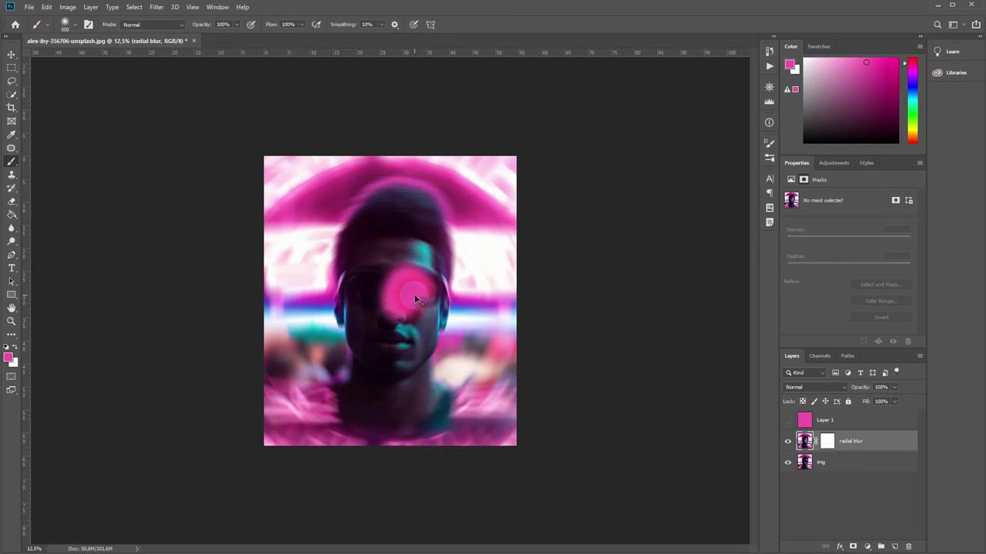
{"action": "key", "text": "ctrl+z"}
{"action": "left_click", "coordinate": [826, 440]}
{"action": "mouse_move", "coordinate": [412, 296]}
{"action": "left_mouse_down"}
{"action": "mouse_move", "coordinate": [433, 312]}
{"action": "mouse_move", "coordinate": [403, 286]}
{"action": "mouse_move", "coordinate": [424, 286]}
{"action": "mouse_move", "coordinate": [402, 264]}
{"action": "mouse_move", "coordinate": [378, 259]}
{"action": "mouse_move", "coordinate": [369, 269]}
{"action": "mouse_move", "coordinate": [383, 315]}
{"action": "mouse_move", "coordinate": [409, 328]}
{"action": "mouse_move", "coordinate": [435, 326]}
{"action": "left_mouse_up"}
{"action": "mouse_move", "coordinate": [422, 366]}
{"action": "left_mouse_down"}
{"action": "mouse_move", "coordinate": [385, 356]}
{"action": "mouse_move", "coordinate": [412, 374]}
{"action": "mouse_move", "coordinate": [373, 350]}
{"action": "mouse_move", "coordinate": [356, 292]}
{"action": "mouse_move", "coordinate": [375, 246]}
{"action": "mouse_move", "coordinate": [394, 236]}
{"action": "mouse_move", "coordinate": [419, 237]}
{"action": "mouse_move", "coordinate": [436, 254]}
{"action": "mouse_move", "coordinate": [405, 241]}
{"action": "mouse_move", "coordinate": [408, 227]}
{"action": "mouse_move", "coordinate": [439, 226]}
{"action": "mouse_move", "coordinate": [418, 212]}
{"action": "mouse_move", "coordinate": [392, 218]}
{"action": "mouse_move", "coordinate": [373, 255]}
{"action": "mouse_move", "coordinate": [393, 231]}
{"action": "mouse_move", "coordinate": [429, 224]}
{"action": "mouse_move", "coordinate": [448, 255]}
{"action": "mouse_move", "coordinate": [447, 335]}
{"action": "mouse_move", "coordinate": [452, 304]}
{"action": "mouse_move", "coordinate": [413, 366]}
{"action": "mouse_move", "coordinate": [471, 347]}
{"action": "mouse_move", "coordinate": [421, 395]}
{"action": "left_mouse_up"}
Paint the mask over the neck and lower chin to unblur them
{"action": "scroll", "coordinate": [422, 395], "scroll_direction": "up", "scroll_amount": 3}
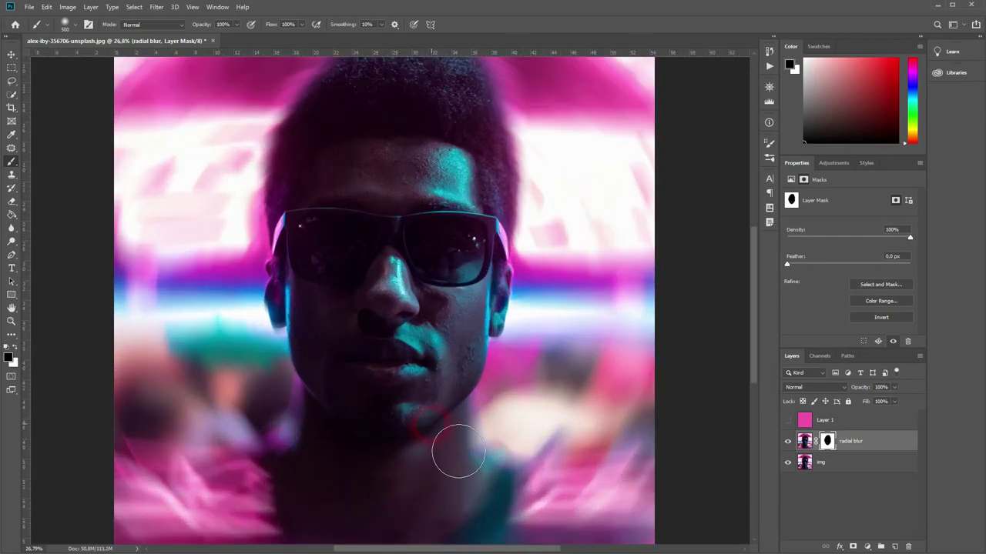
{"action": "mouse_move", "coordinate": [436, 494]}
{"action": "left_mouse_down"}
{"action": "mouse_move", "coordinate": [383, 461]}
{"action": "mouse_move", "coordinate": [360, 530]}
{"action": "mouse_move", "coordinate": [449, 527]}
{"action": "mouse_move", "coordinate": [447, 462]}
{"action": "mouse_move", "coordinate": [465, 449]}
{"action": "mouse_move", "coordinate": [464, 486]}
{"action": "mouse_move", "coordinate": [379, 440]}
{"action": "mouse_move", "coordinate": [341, 495]}
{"action": "mouse_move", "coordinate": [365, 470]}
{"action": "mouse_move", "coordinate": [371, 325]}
{"action": "left_mouse_up"}
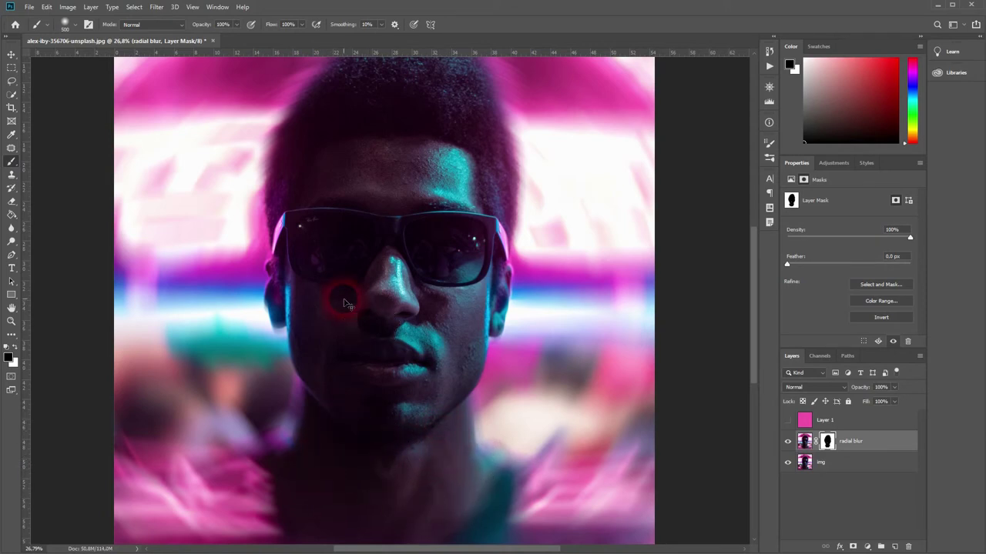
{"action": "scroll", "coordinate": [370, 322], "scroll_direction": "down", "scroll_amount": 2}
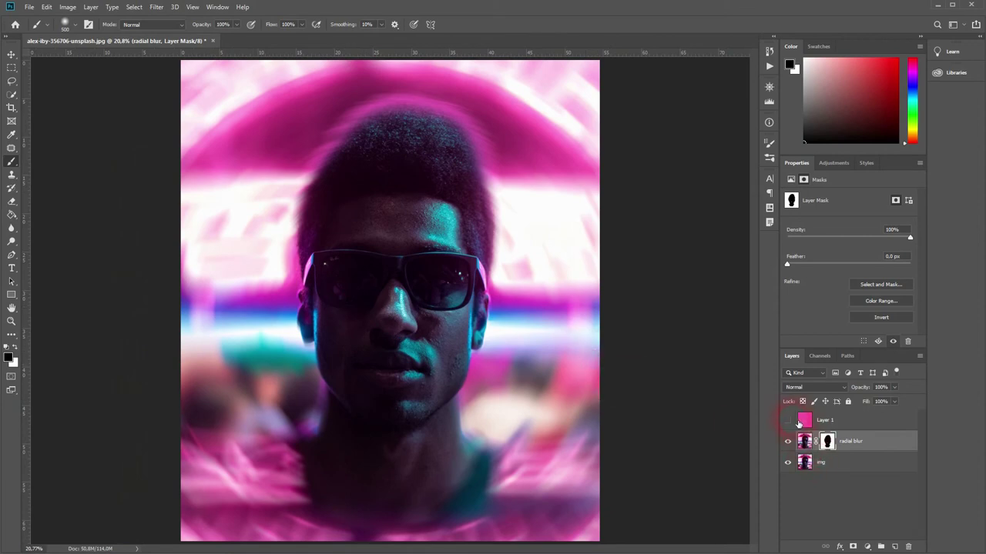
Show Layer 1 again, touch up mask streaks beside the face, and check edges at 100%
{"action": "left_click", "coordinate": [787, 420]}
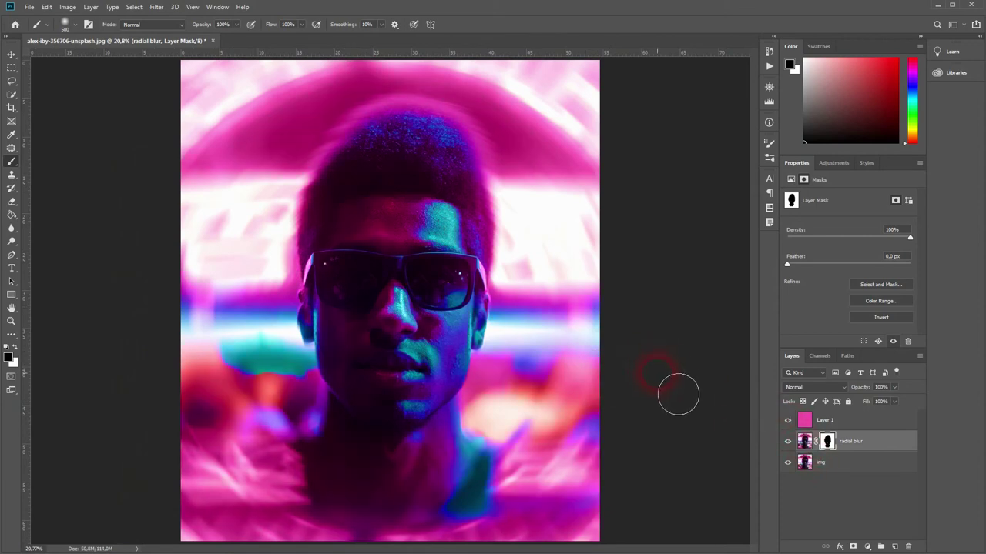
{"action": "left_click", "coordinate": [847, 442]}
{"action": "mouse_move", "coordinate": [567, 341]}
{"action": "left_mouse_down"}
{"action": "mouse_move", "coordinate": [524, 357]}
{"action": "mouse_move", "coordinate": [624, 352]}
{"action": "mouse_move", "coordinate": [501, 343]}
{"action": "left_mouse_up"}
{"action": "mouse_move", "coordinate": [304, 343]}
{"action": "left_mouse_down"}
{"action": "mouse_move", "coordinate": [216, 339]}
{"action": "mouse_move", "coordinate": [205, 351]}
{"action": "mouse_move", "coordinate": [214, 331]}
{"action": "mouse_move", "coordinate": [275, 330]}
{"action": "mouse_move", "coordinate": [327, 349]}
{"action": "left_mouse_up"}
{"action": "key", "text": "ctrl+1"}
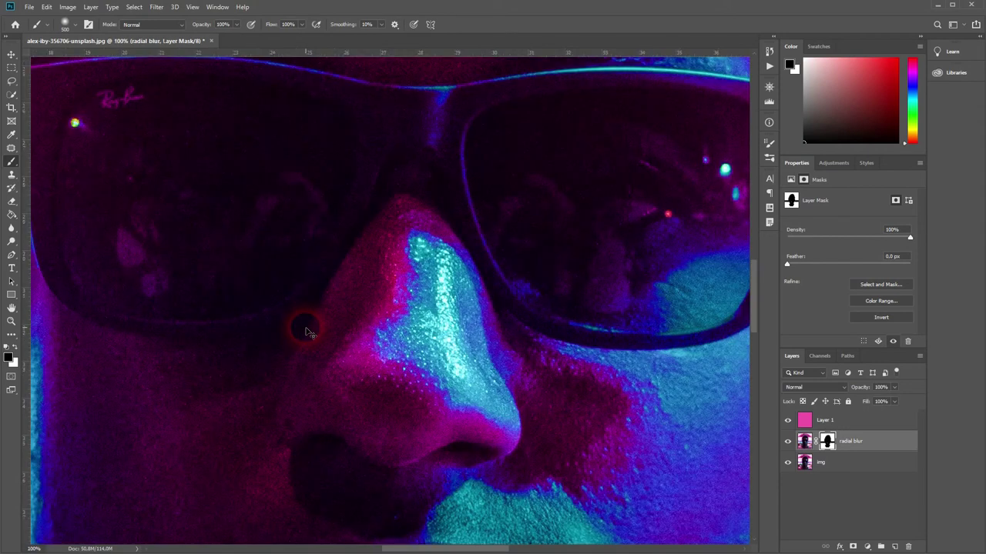
{"action": "left_click_drag", "start_coordinate": [309, 332], "coordinate": [760, 348]}
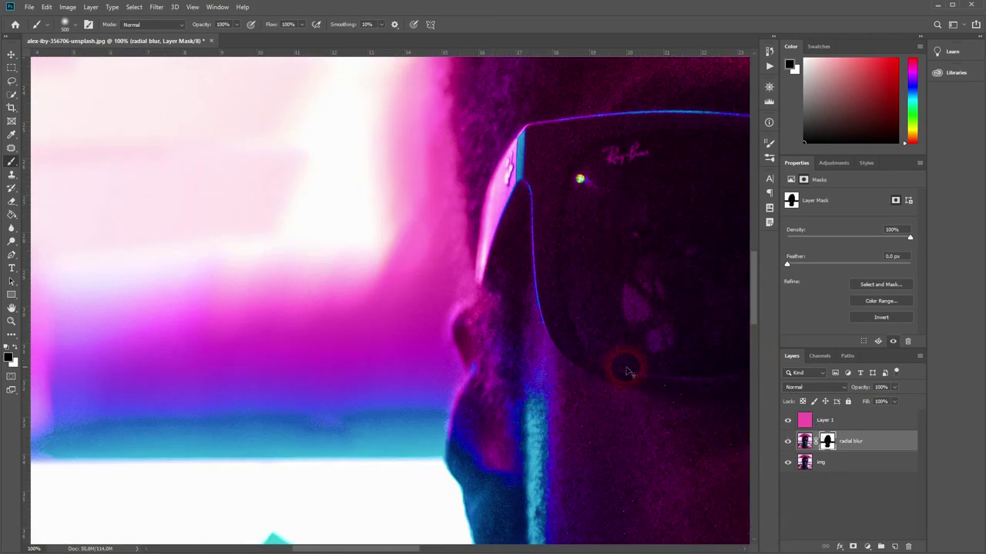
{"action": "key", "text": "ctrl+0"}
{"action": "left_click", "coordinate": [832, 445]}
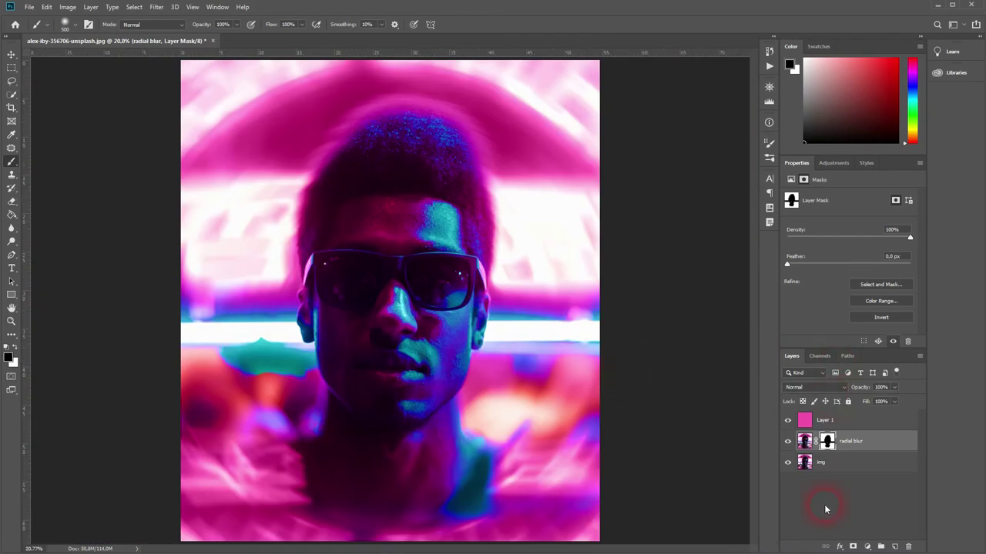
Scroll down in the workspace ahead of recolouring Layer 1
{"action": "scroll", "coordinate": [529, 414], "scroll_direction": "down", "scroll_amount": 3}
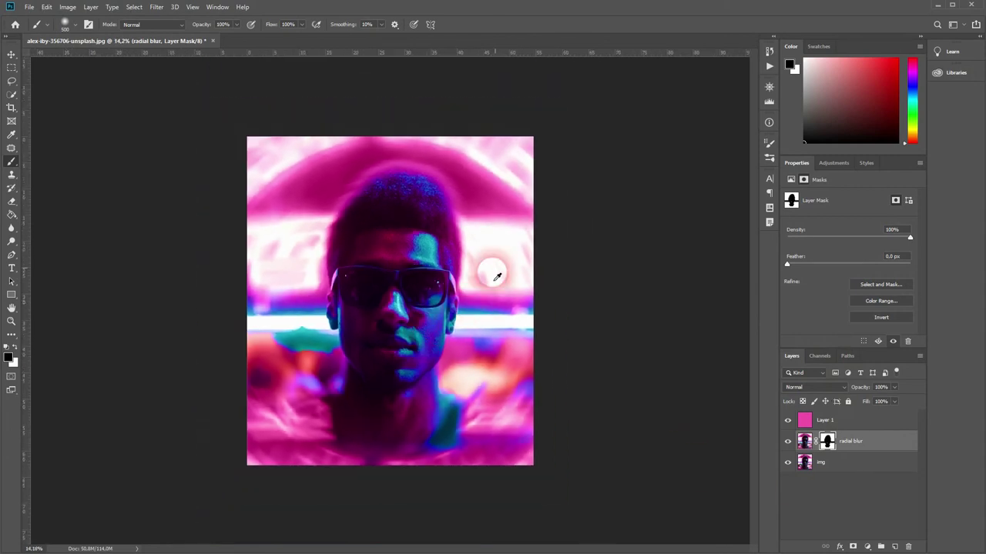